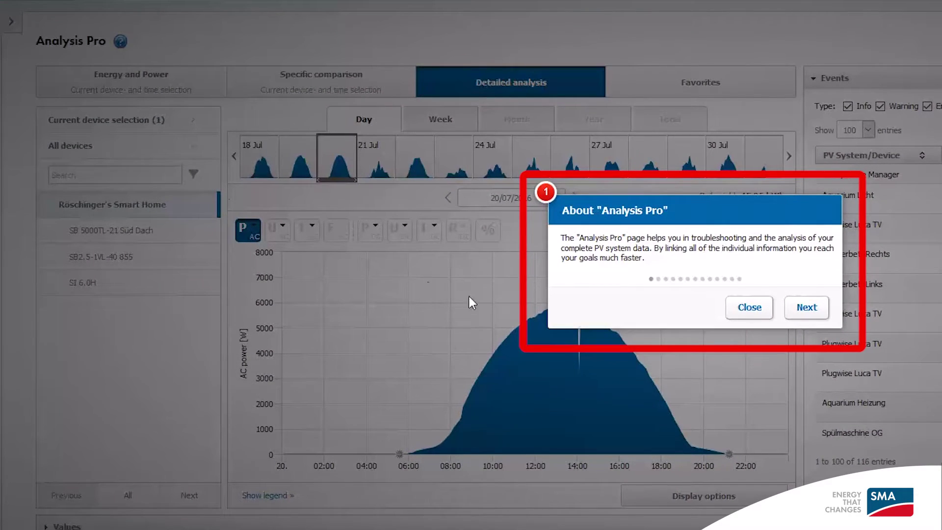
Step: Advance the Analysis Pro tour from step 1 through view tabs, Energy and Power, and Specific comparison
click(807, 309)
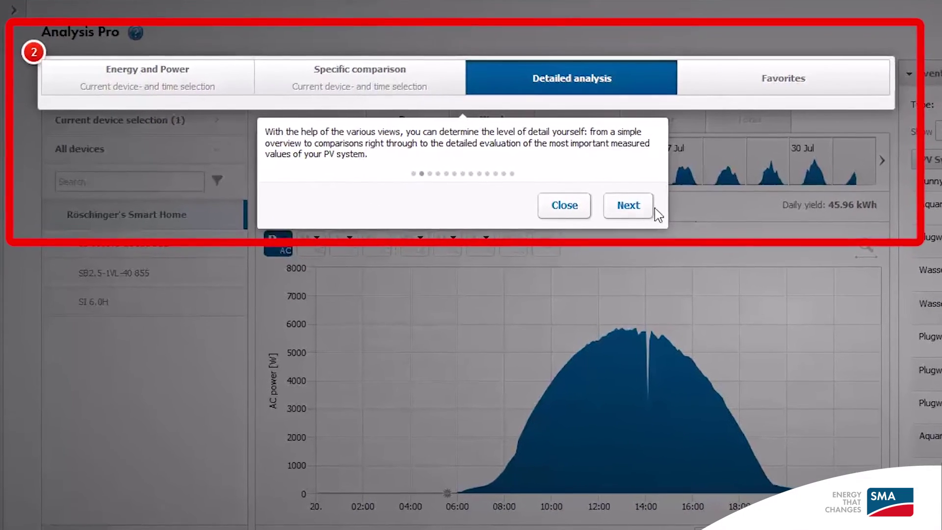
click(633, 209)
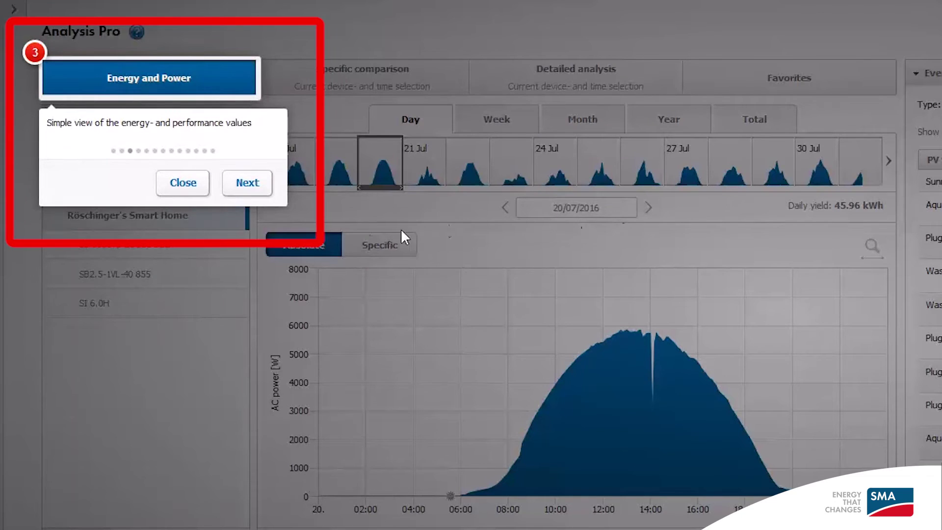
click(244, 185)
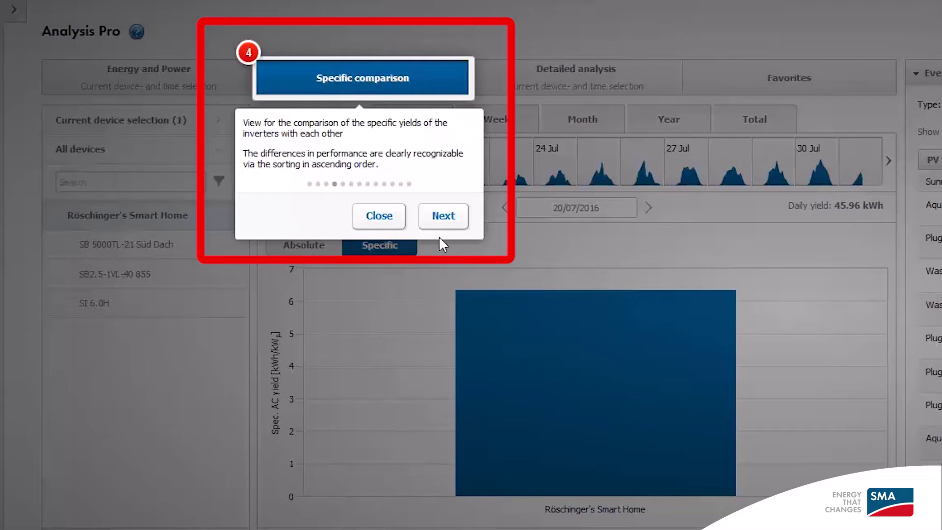
click(449, 218)
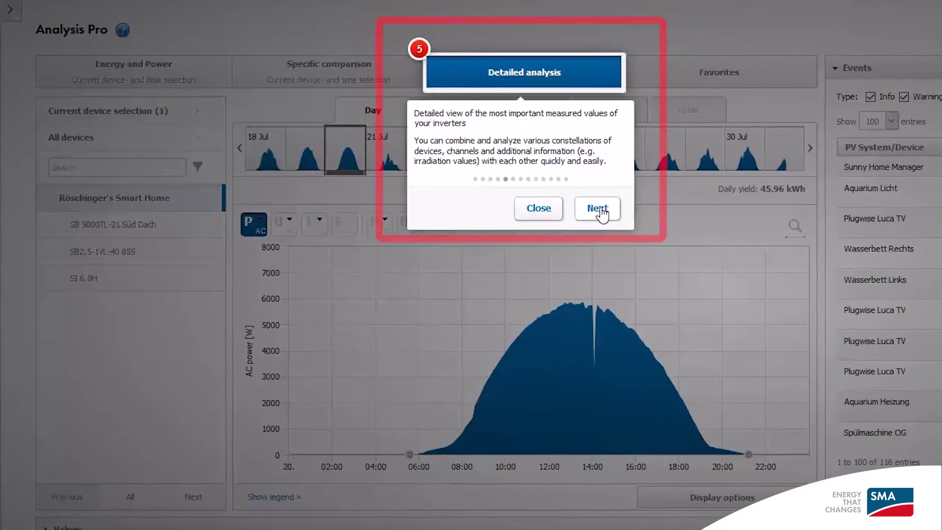
Step: Move the tour past the Detailed analysis step to the device selection explanation
click(658, 228)
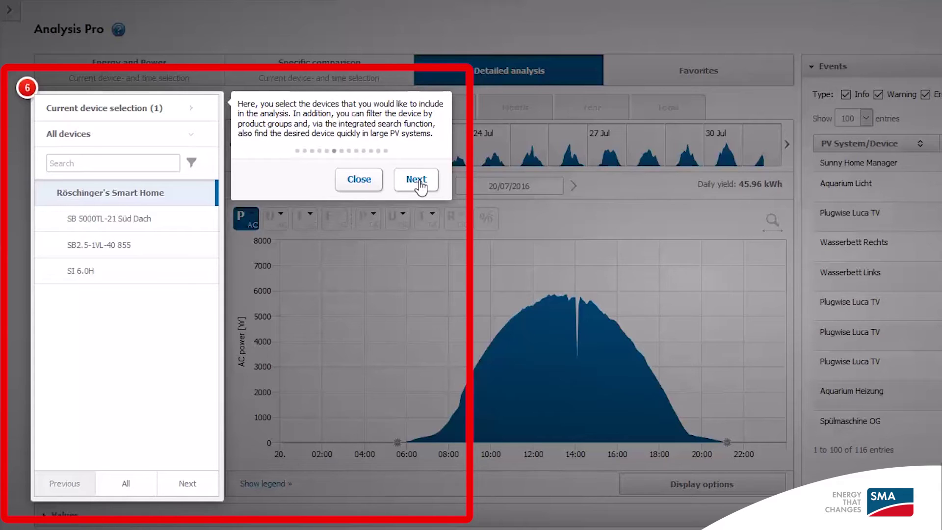
Step: Move the tour from the device selection step to step seven on the displayed time period
click(416, 179)
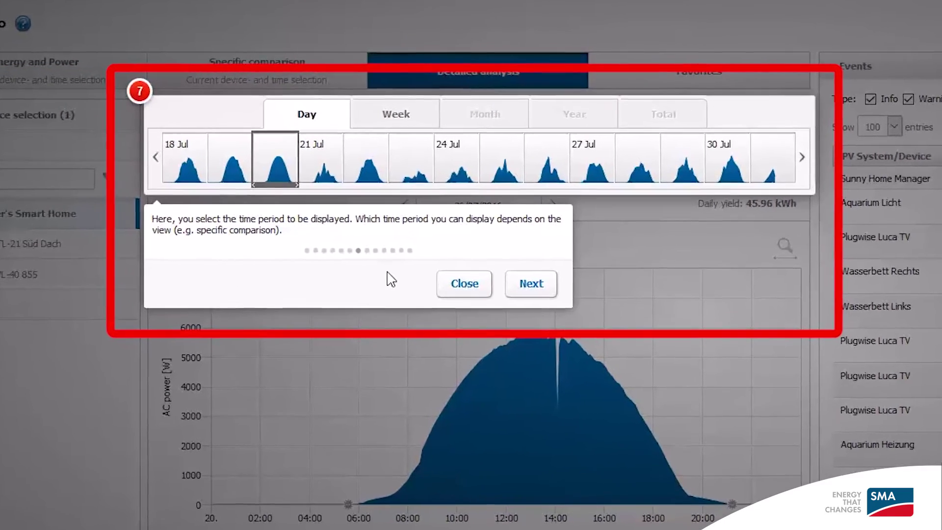
Step: Advance the tour past time period and channel selection to step nine on display options
click(526, 292)
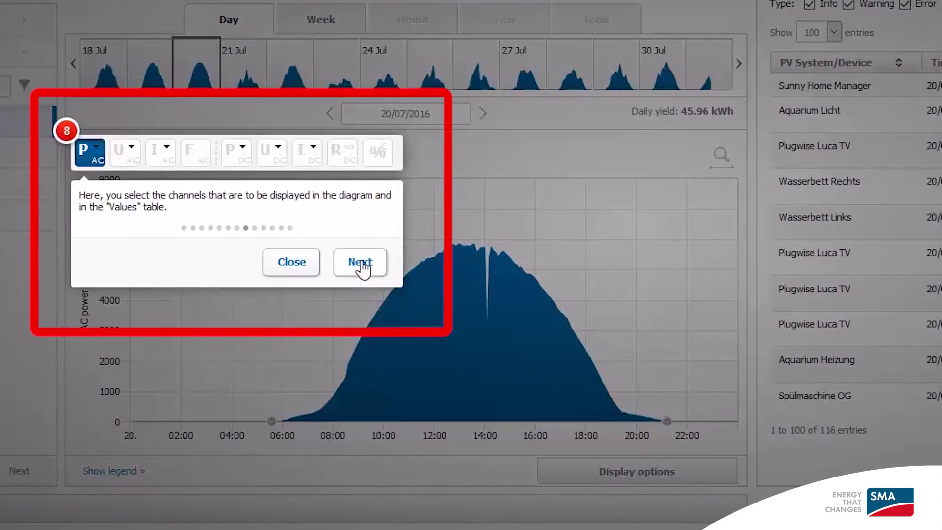
click(358, 262)
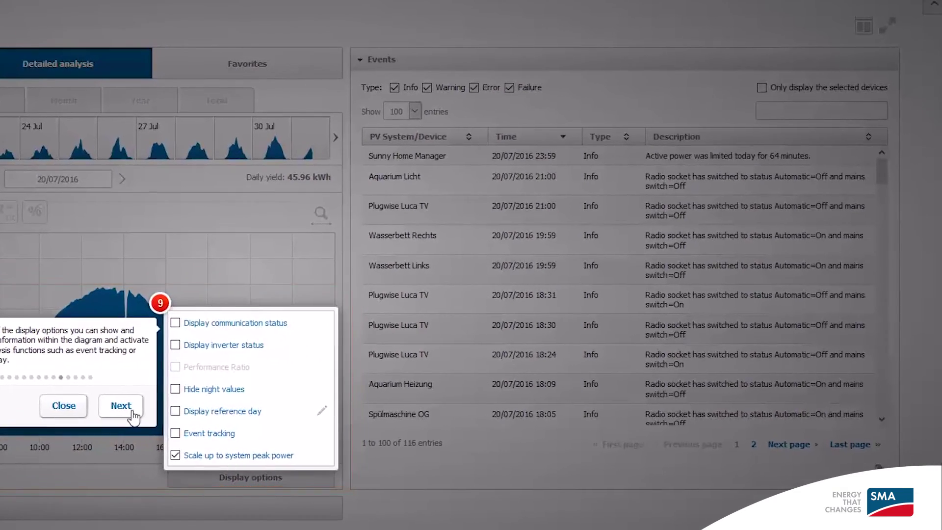
Step: Advance the tour past display options and the Events table to step eleven on values
click(151, 405)
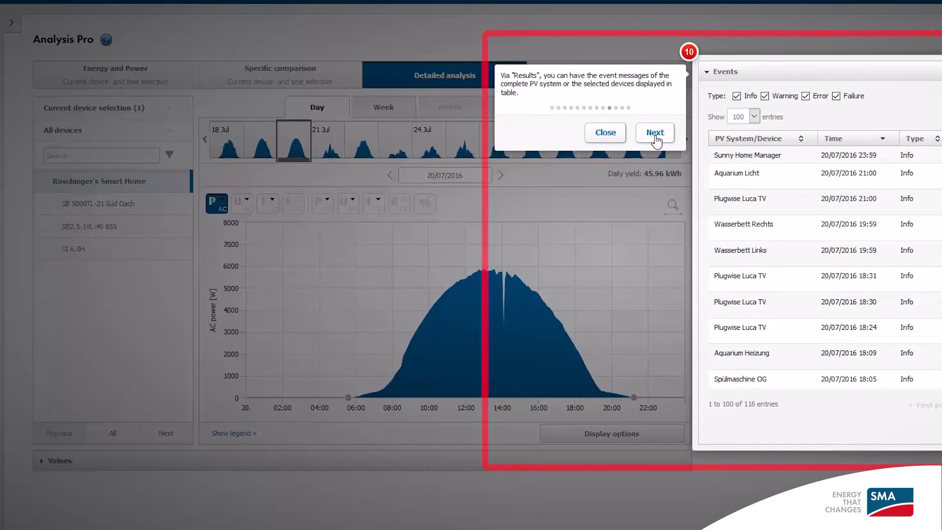
click(655, 135)
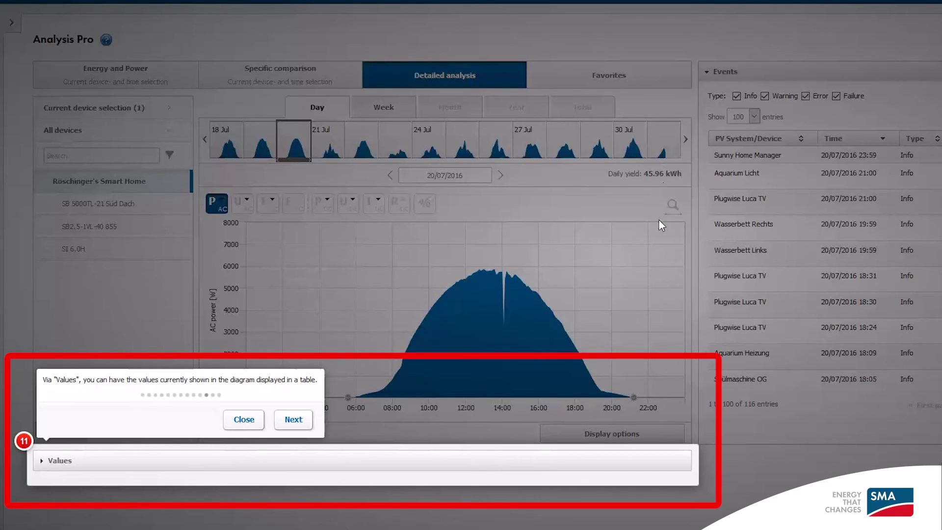
Step: Advance the tour past the Values and Favorites steps to step thirteen
click(292, 419)
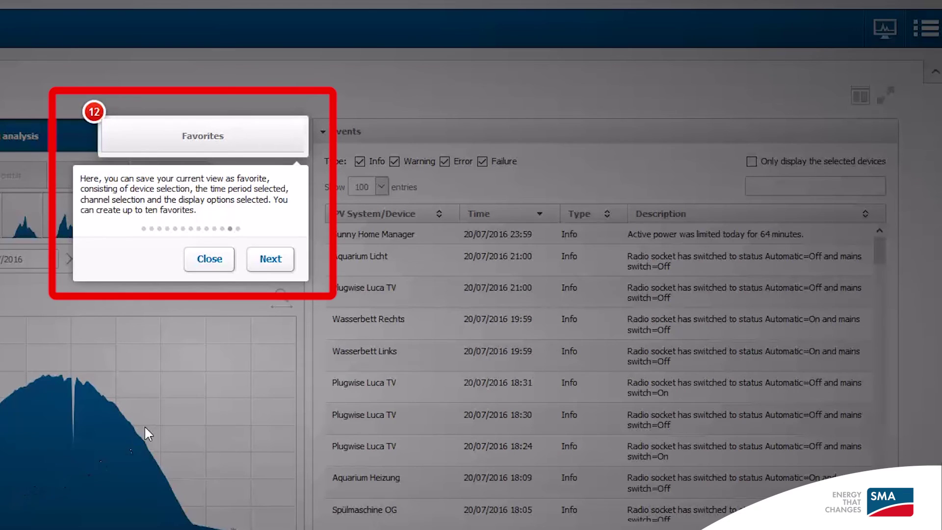
click(283, 260)
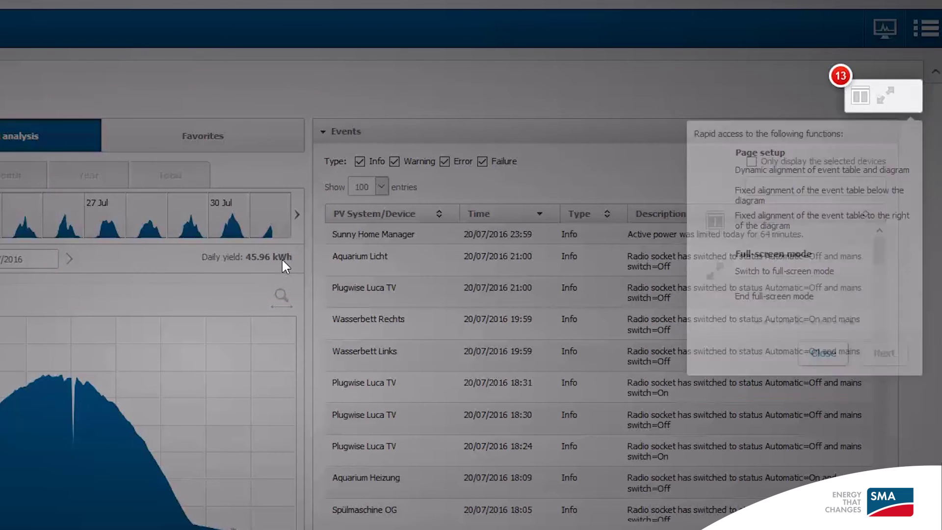